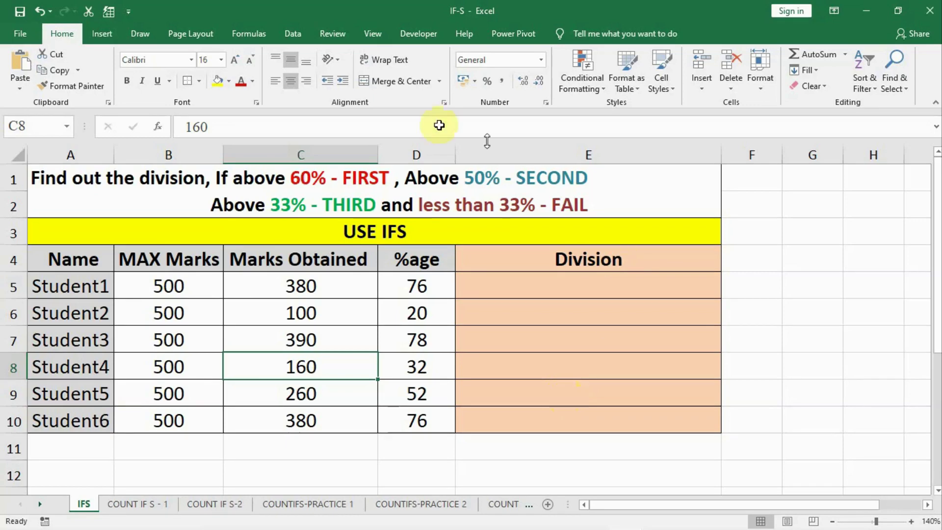
In E5, type the nested IF formula =IF(D5>60,"FIRST",IF(D5>50,"SECOND",IF(D5>33,"THIRD","FAIL")))
left_click(510, 286)
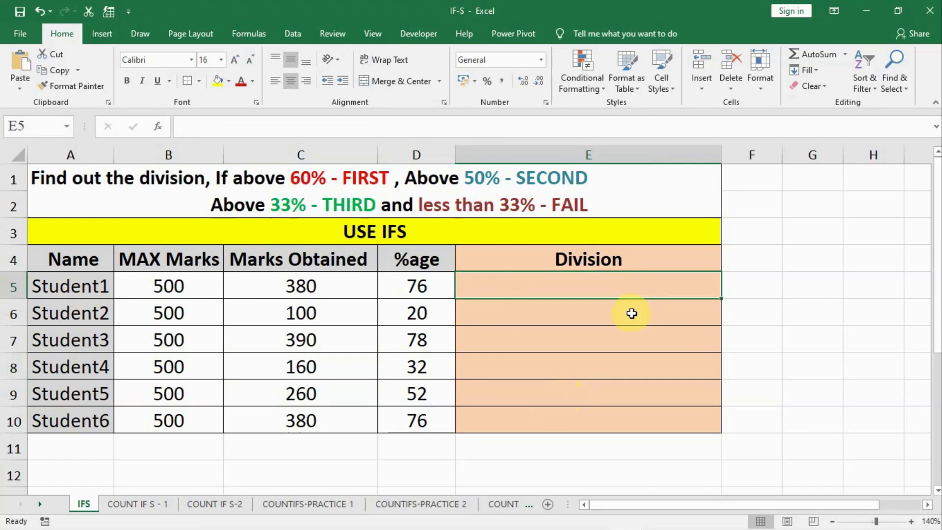
type("=")
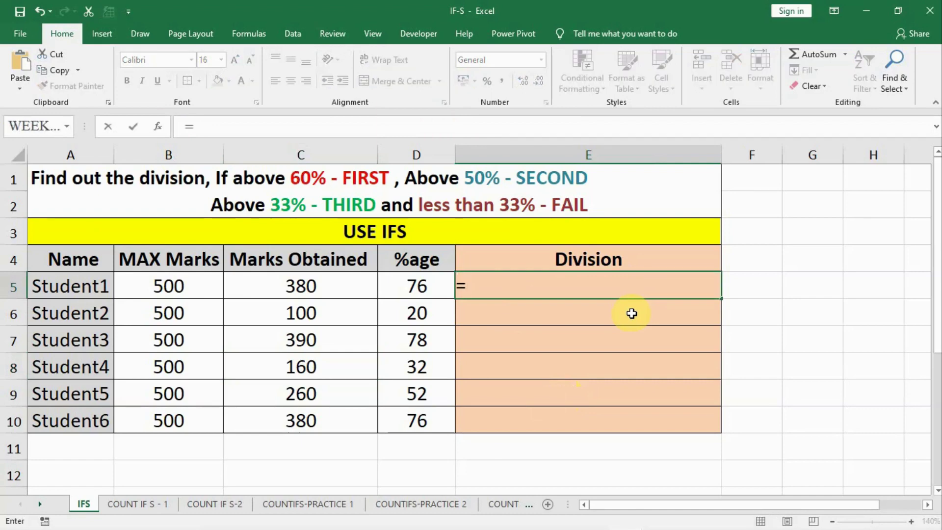
type("I")
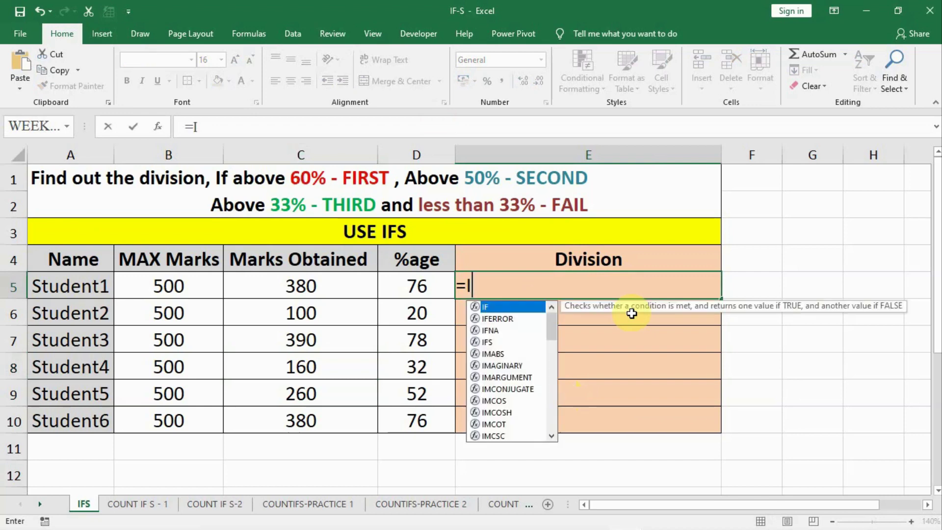
type("F(")
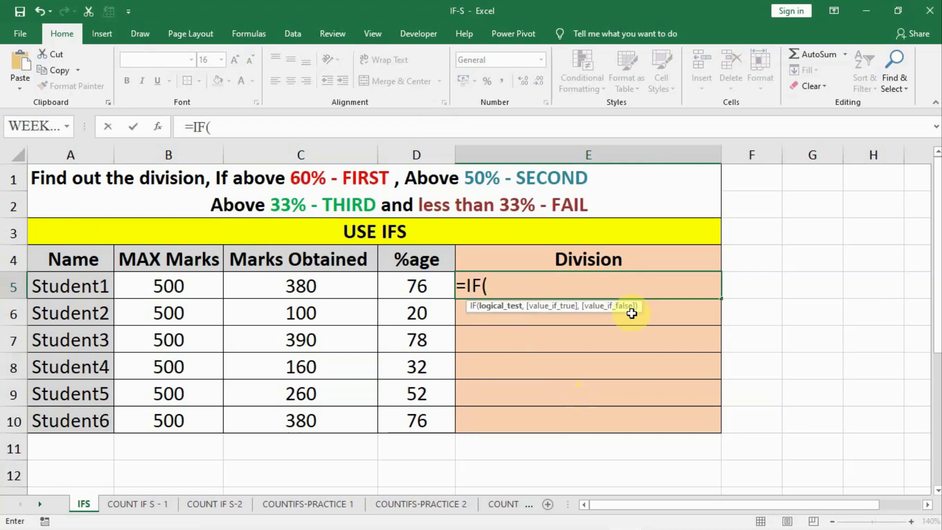
left_click(419, 285)
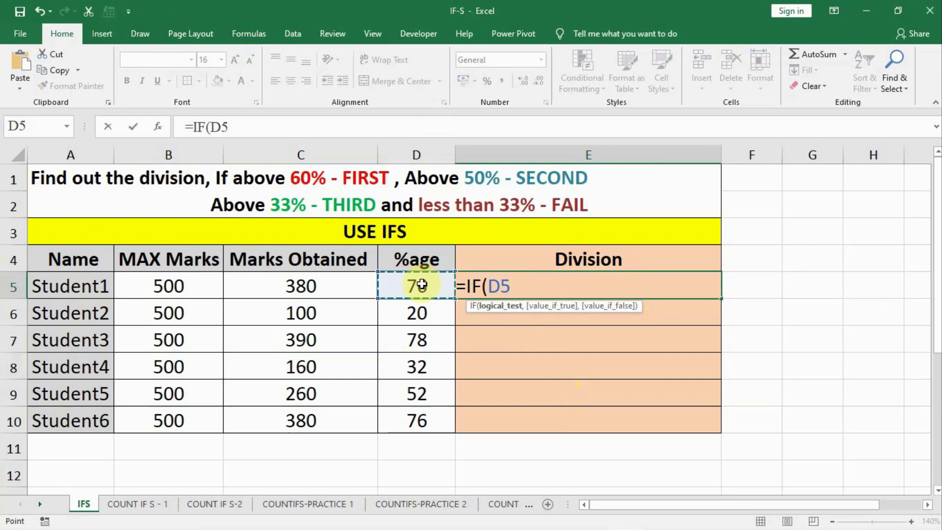
type(">60")
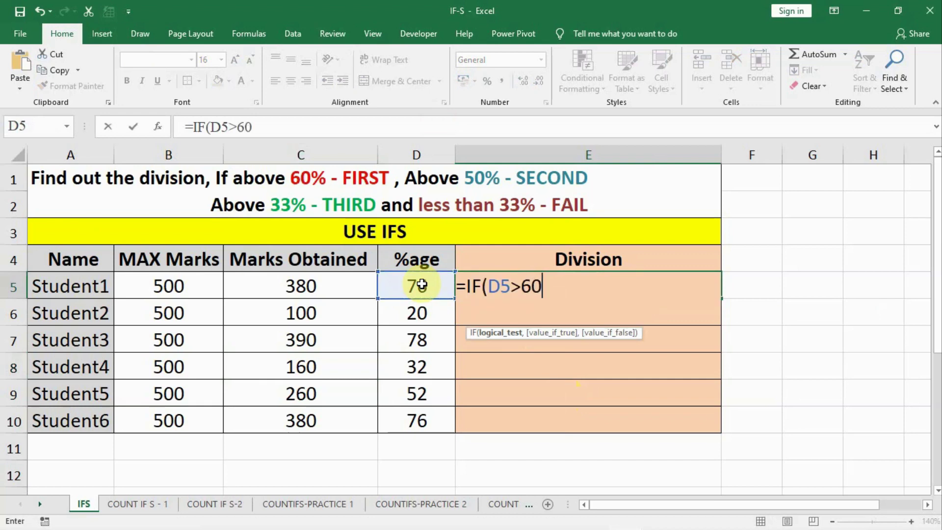
type(",\"F")
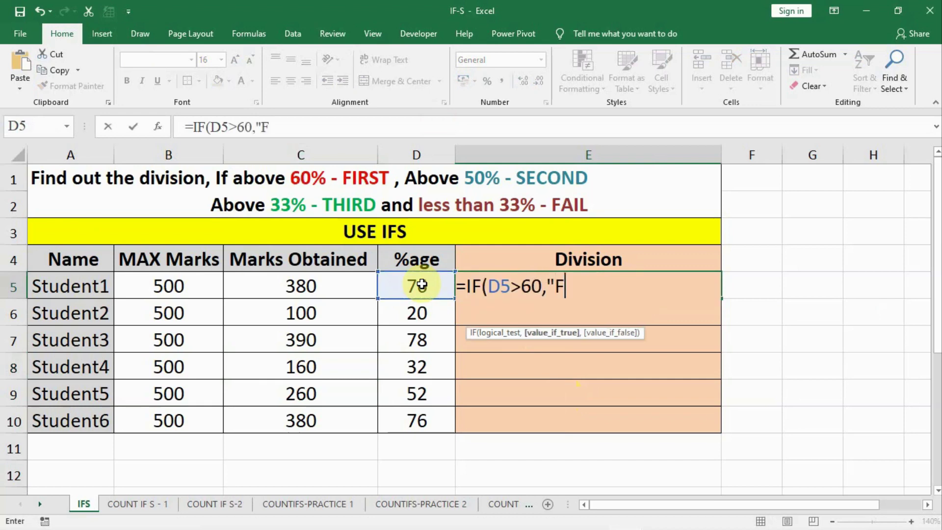
type("IRST\"")
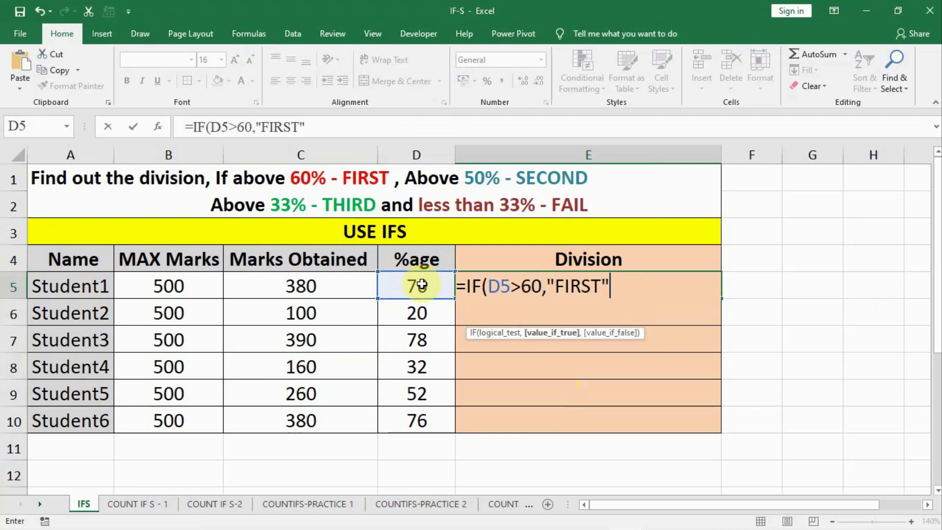
type(",")
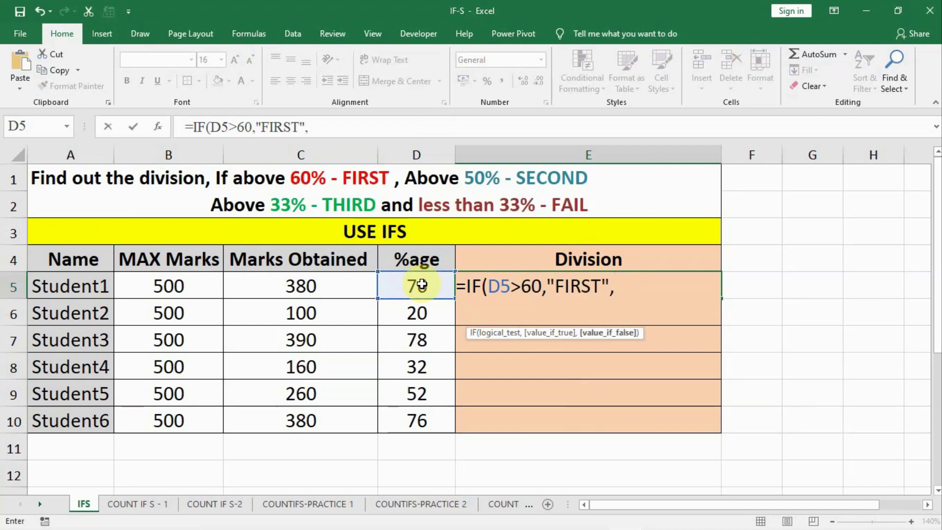
type("IF")
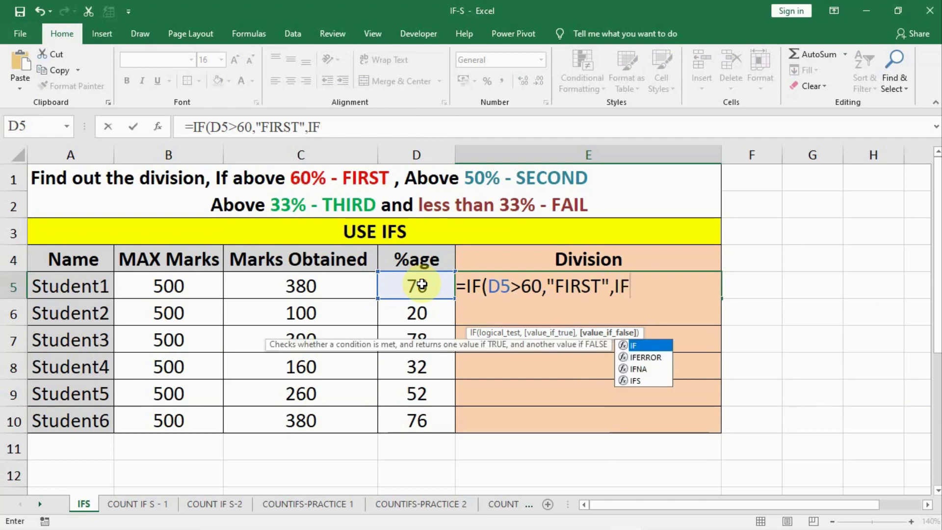
type("(")
left_click(422, 285)
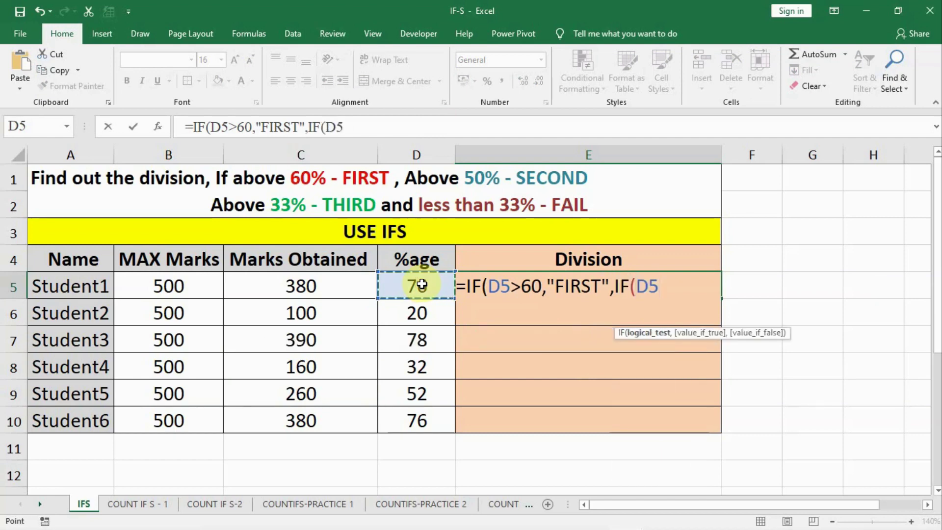
type(">50")
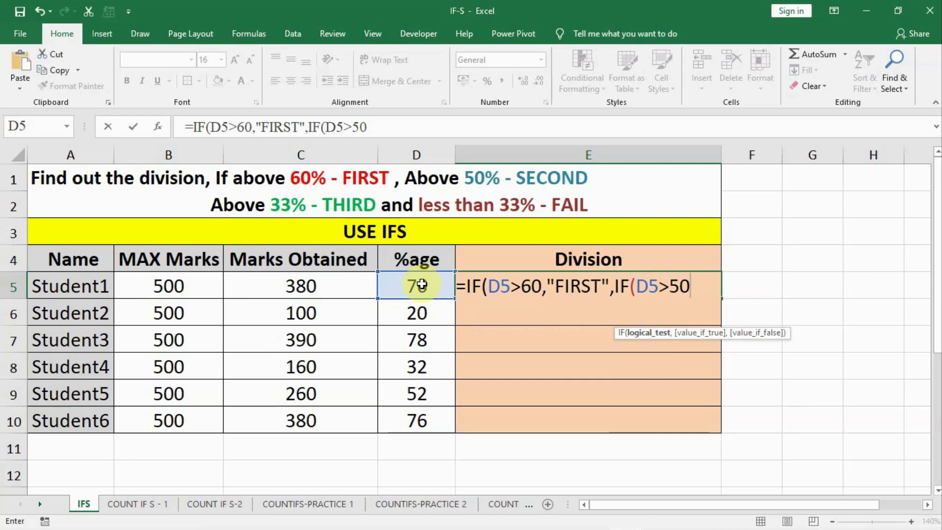
type(",\"")
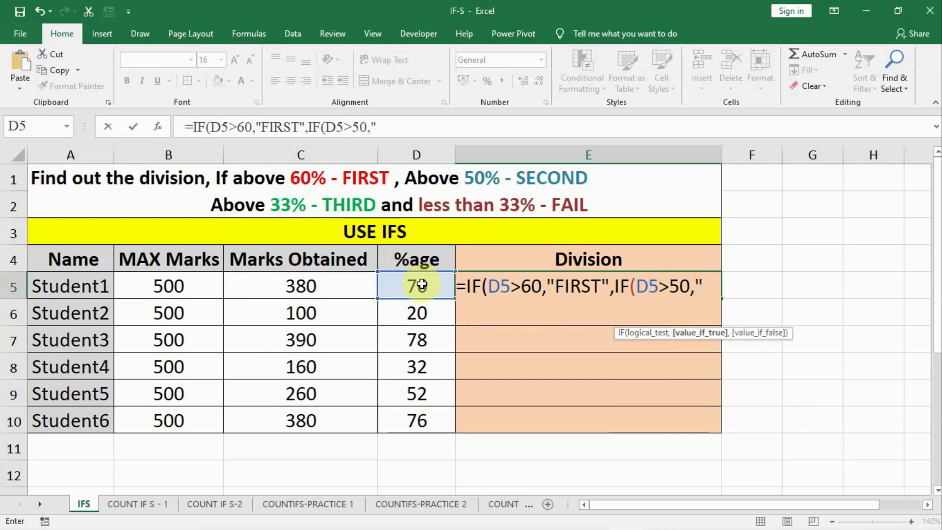
type("SECOND")
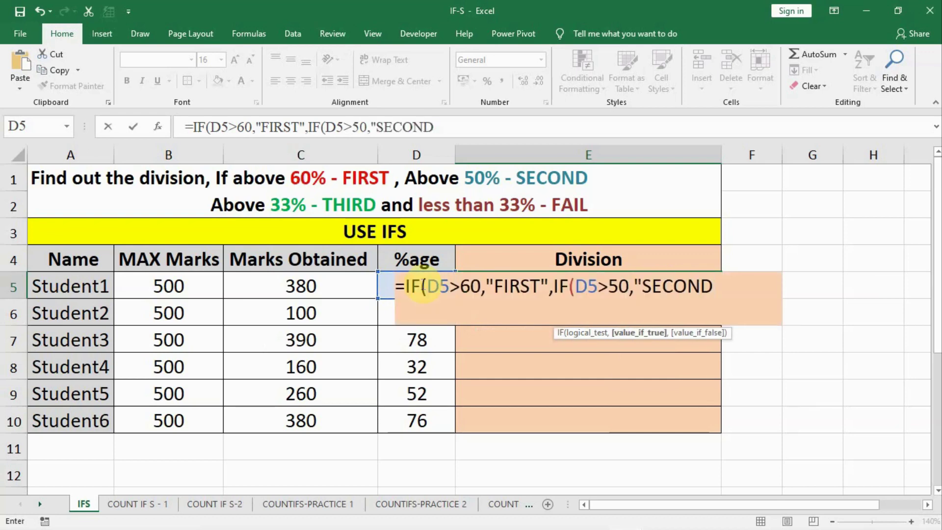
type("\",")
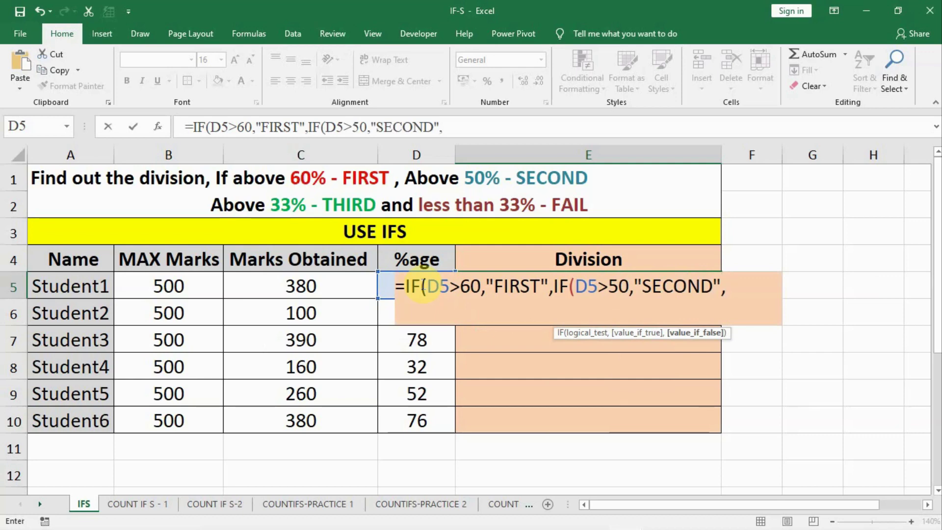
type("IF(")
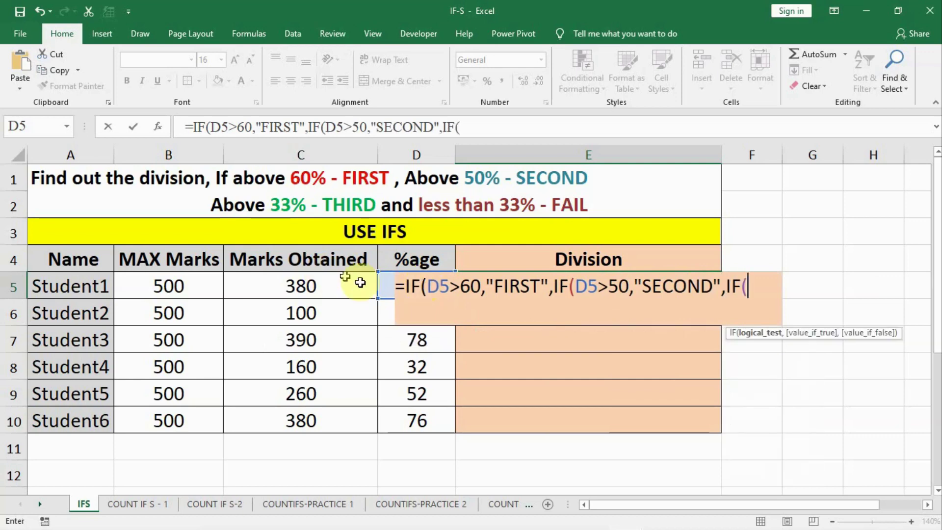
type("D5")
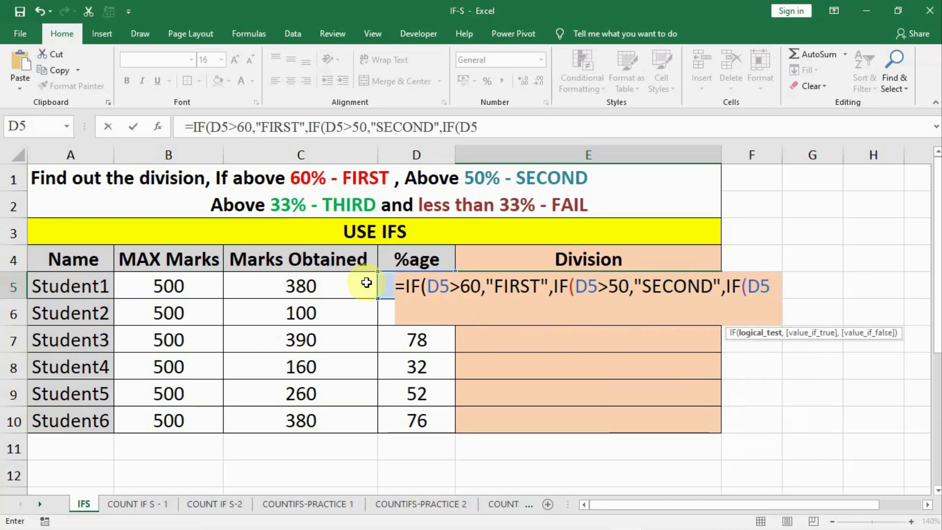
type(">33")
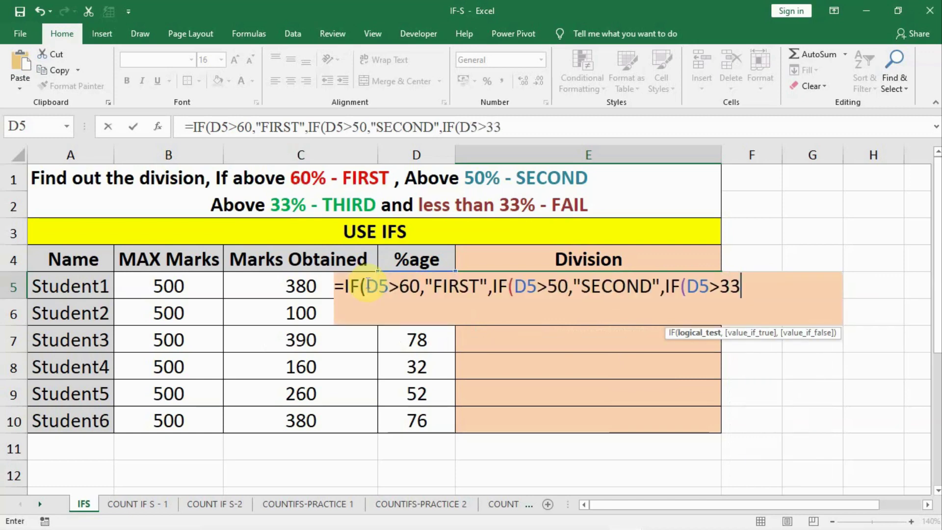
type(",\"")
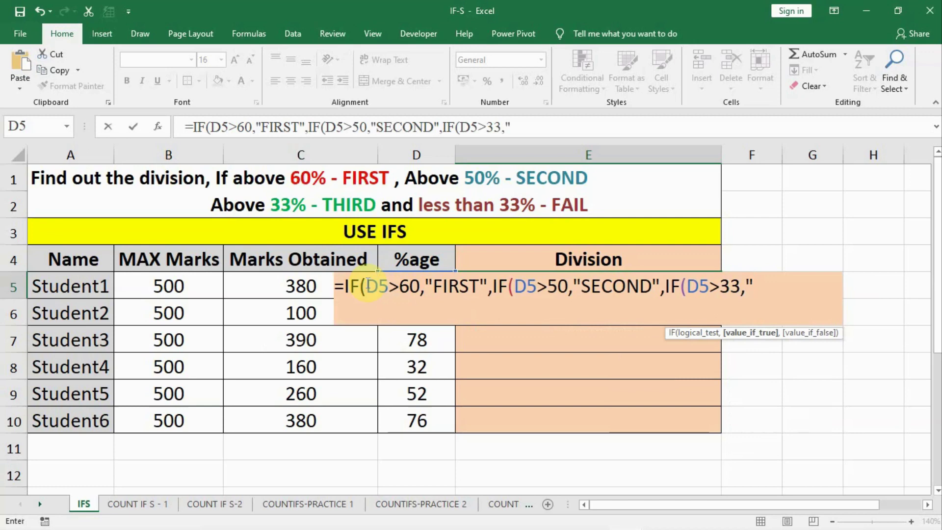
type("THIRD")
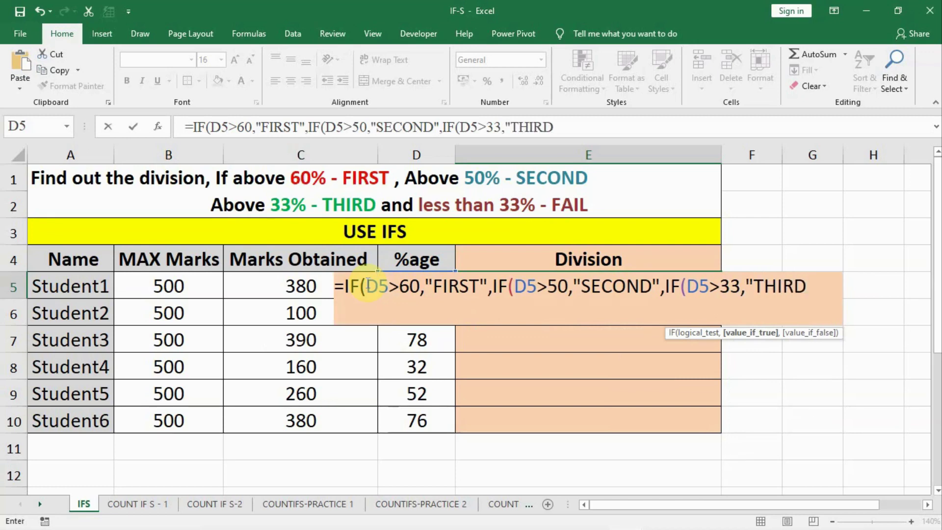
type("\",")
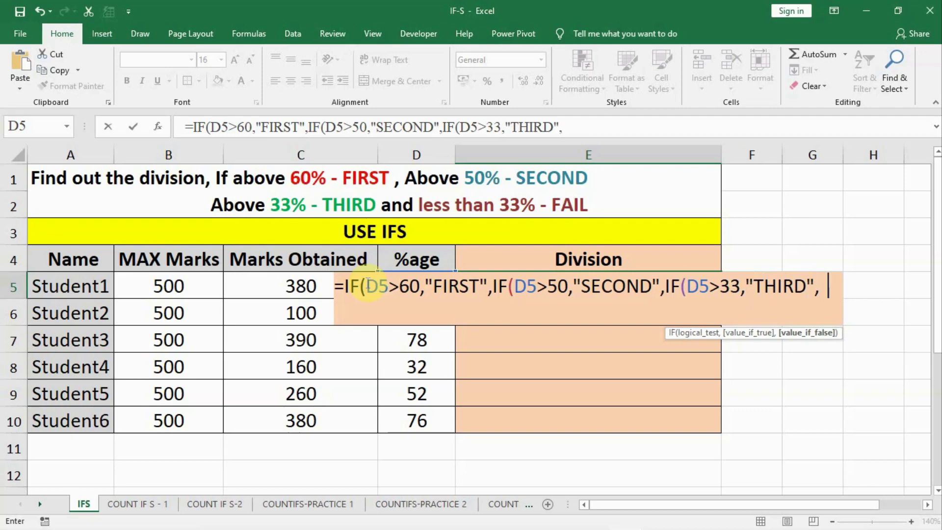
key("BackSpace")
type("\"FAIL\"")
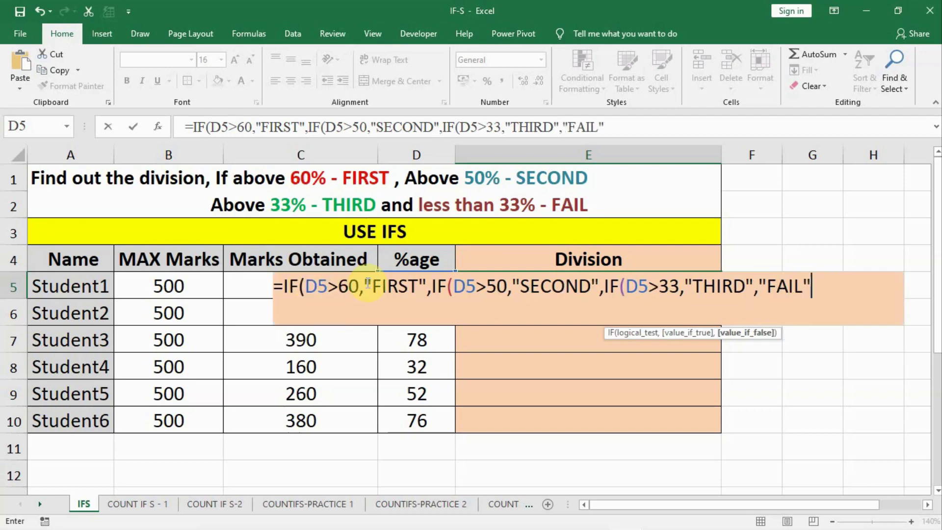
type(")))")
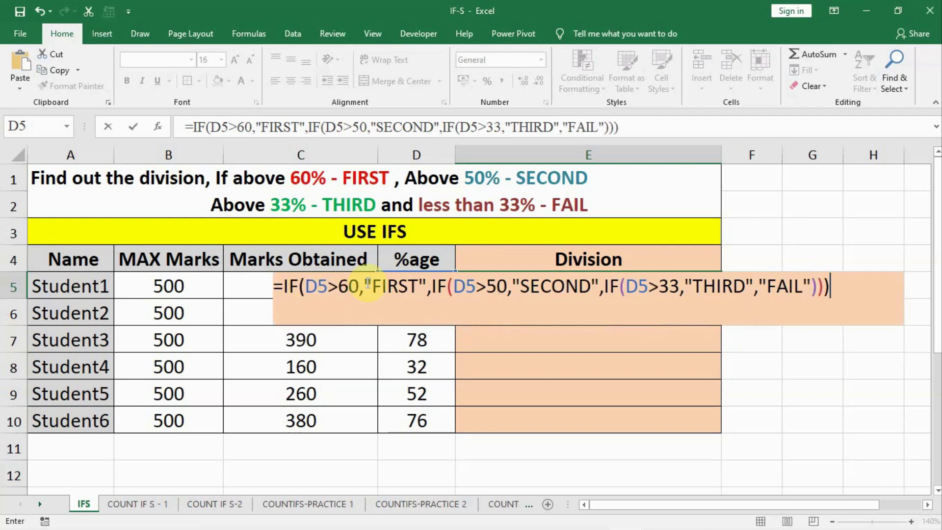
Commit the nested IF formula in E5, fill it down to E10, and check Student4's copy
key("Return")
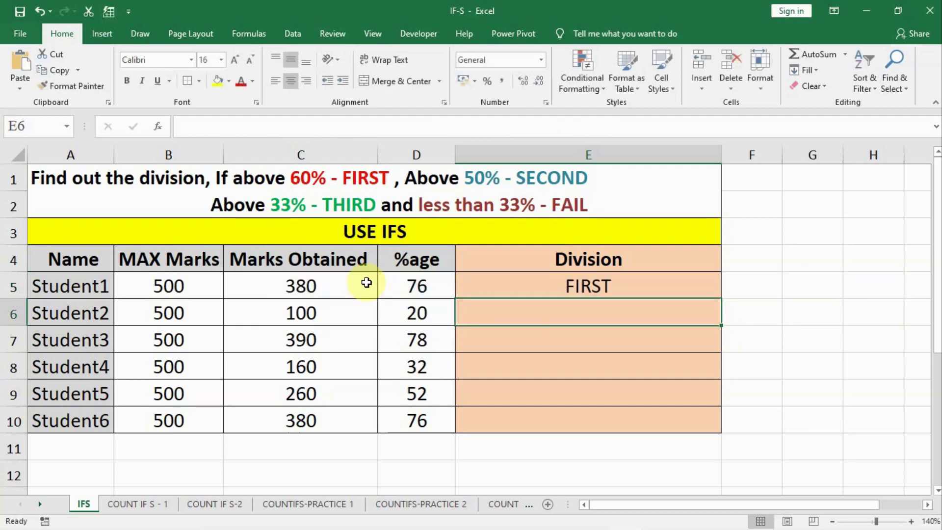
left_click(631, 283)
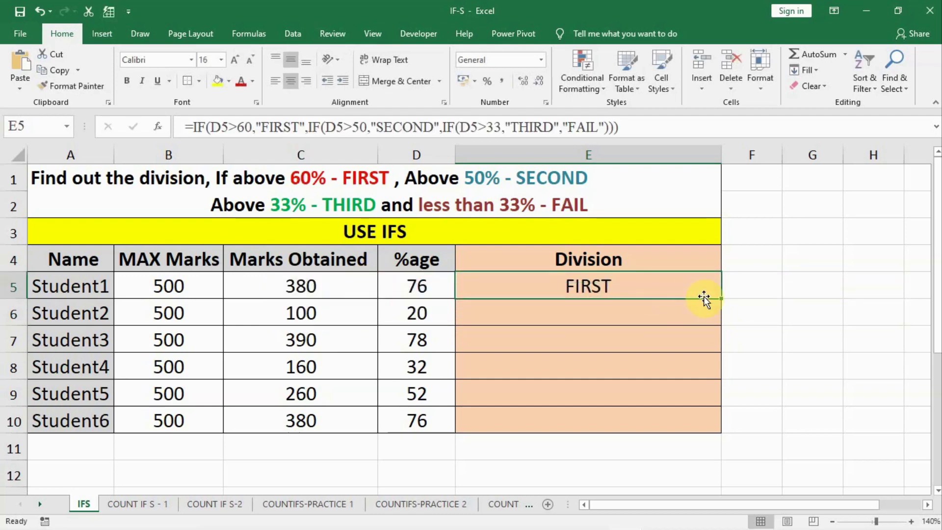
left_click_drag(722, 298, 711, 425)
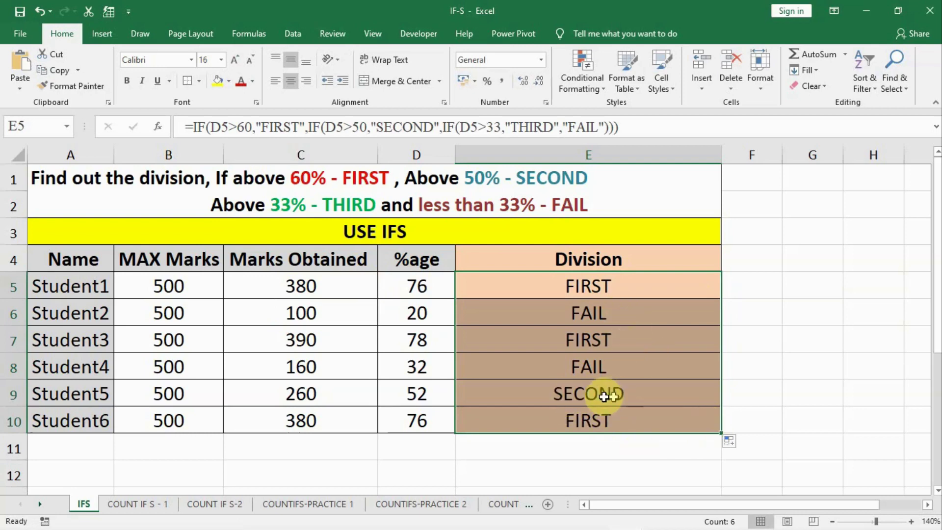
left_click(407, 314)
left_click(587, 363)
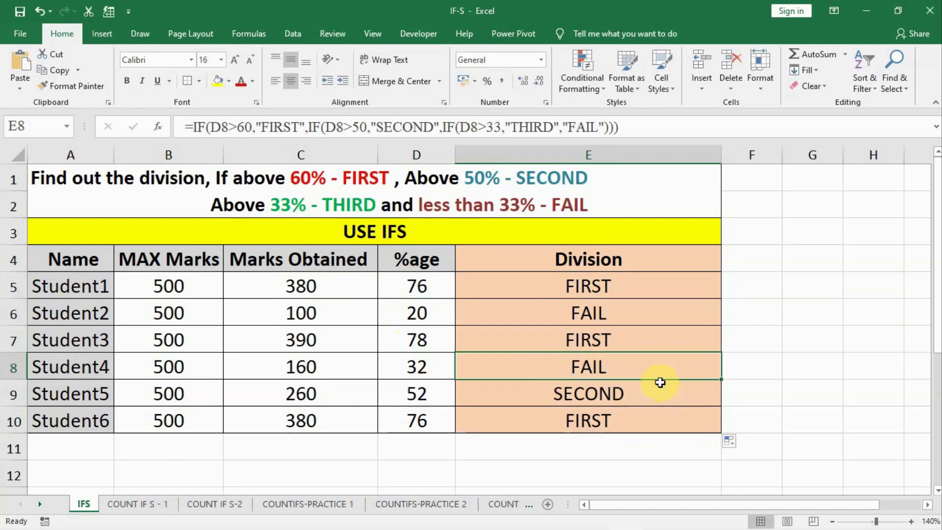
Undo the Division grades and start the formula =IFS( in E5
key("ctrl+z")
key("ctrl+z")
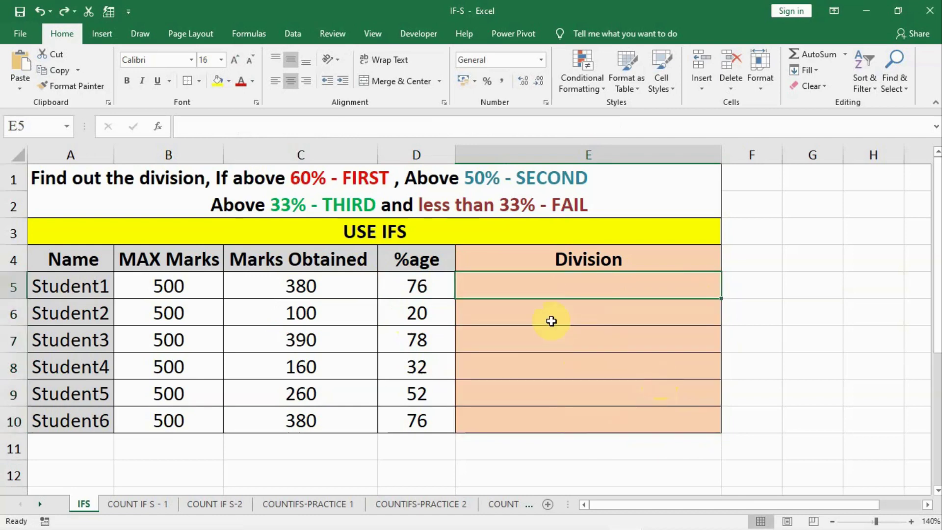
type("=IFS")
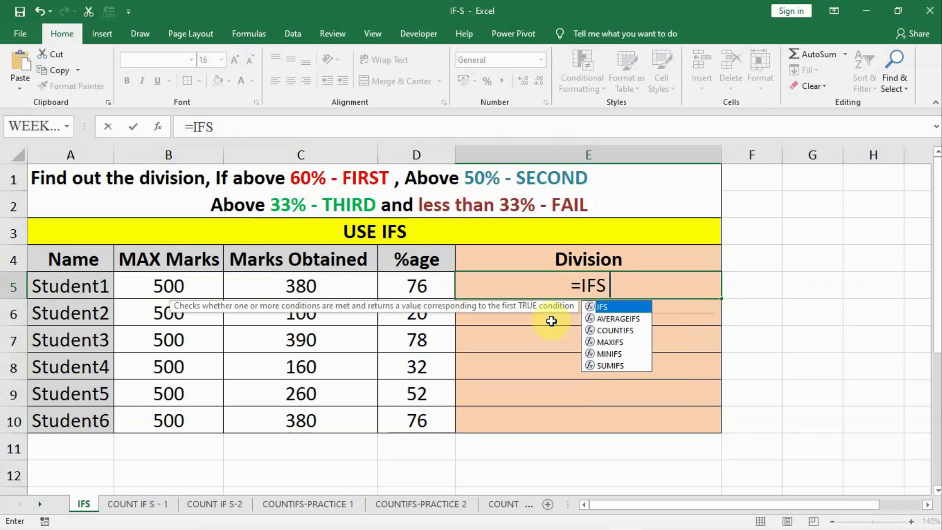
type("(")
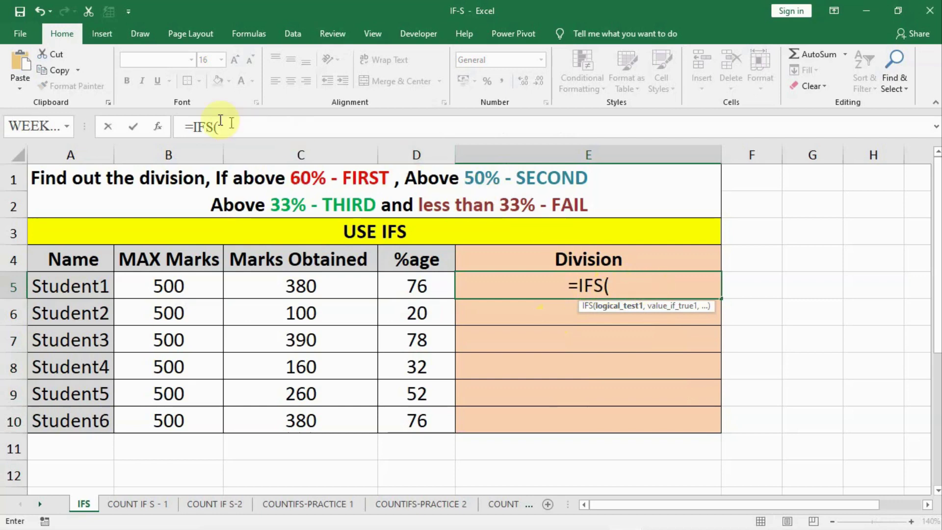
Open the IFS Function Arguments dialog and move it clear of the table
left_click(158, 126)
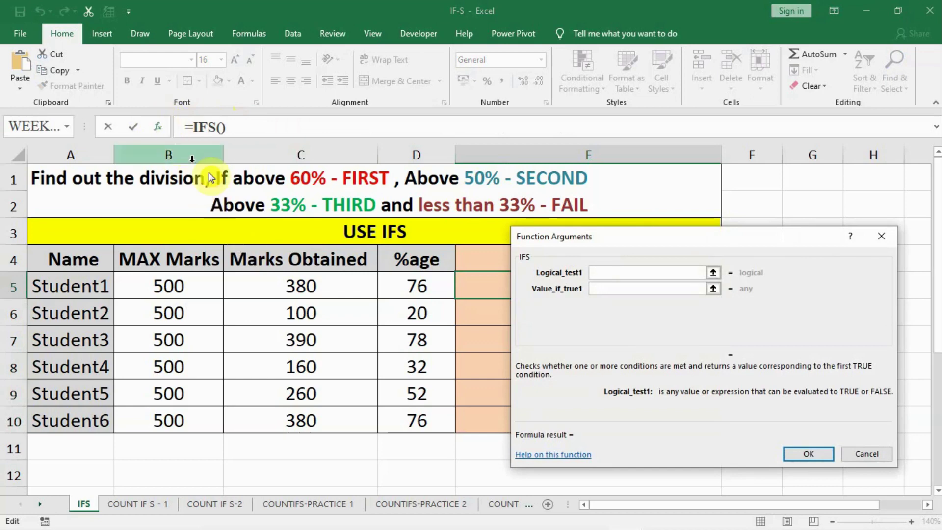
left_click_drag(636, 246, 599, 254)
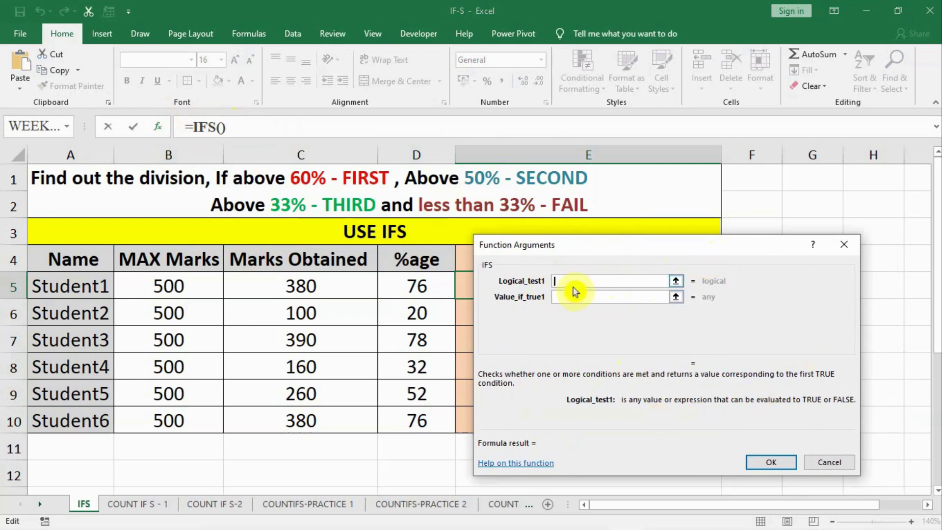
left_click(590, 251)
left_click_drag(590, 251, 595, 250)
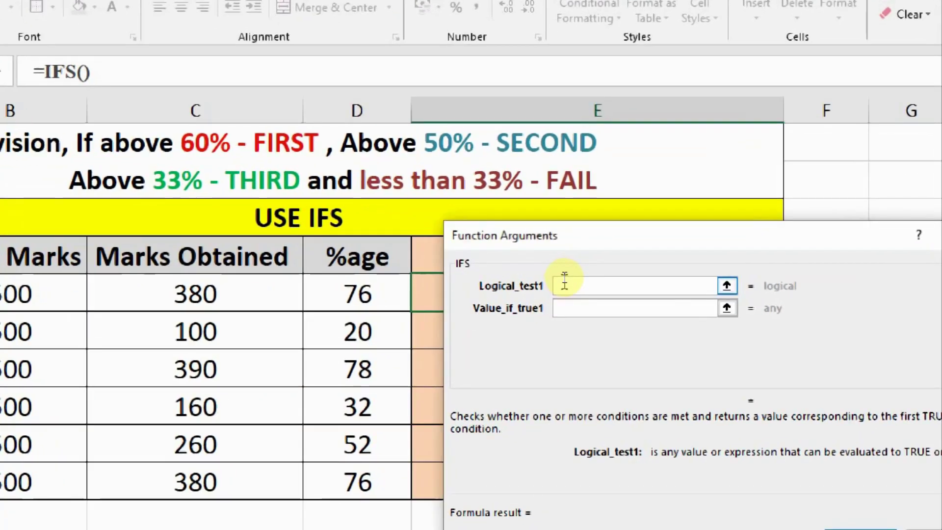
Set the first IFS condition D5>60 with value FIRST
left_click(565, 283)
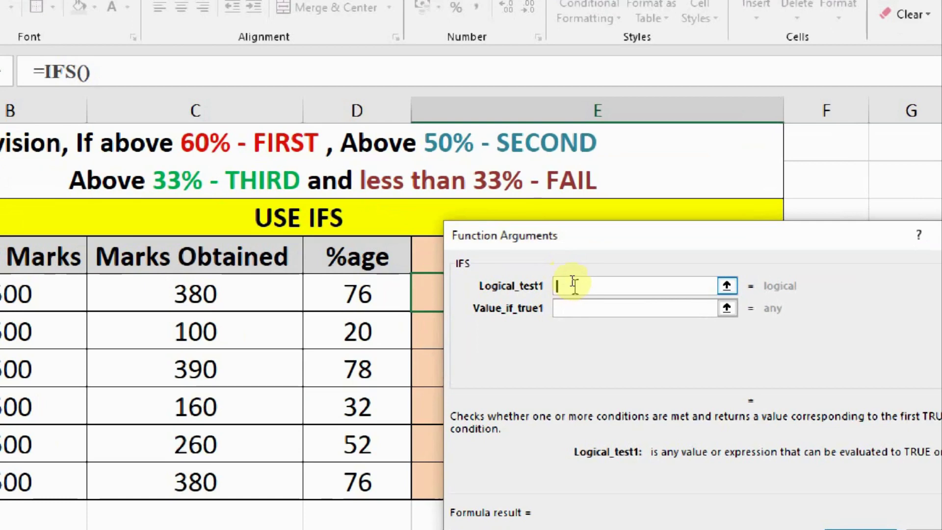
left_click(334, 294)
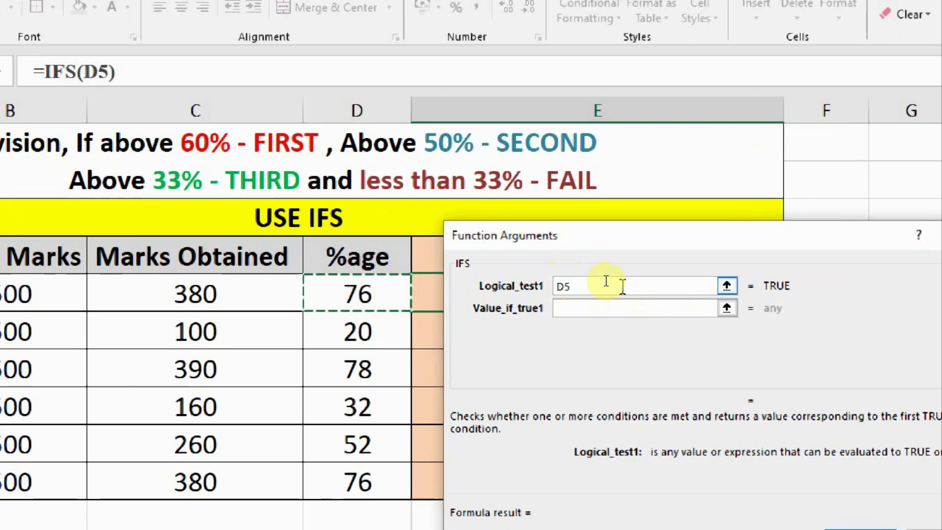
type(">60")
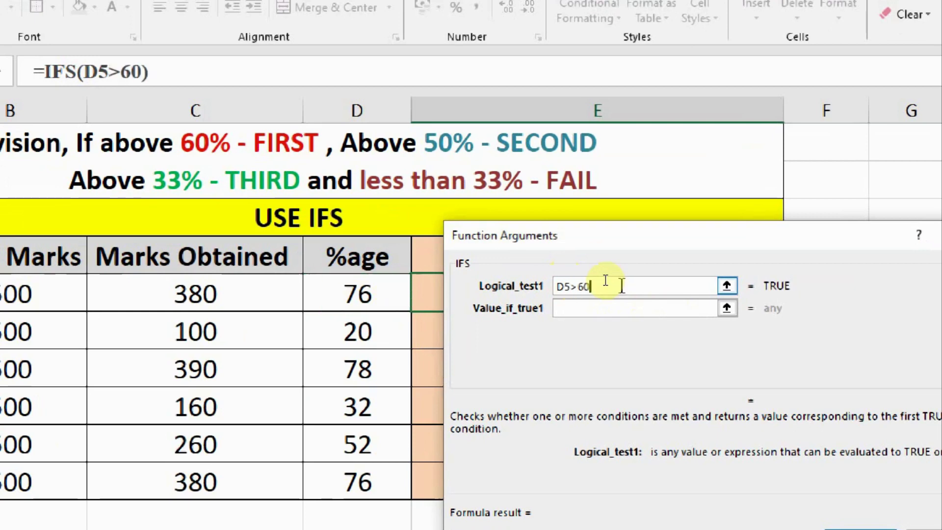
left_click(573, 306)
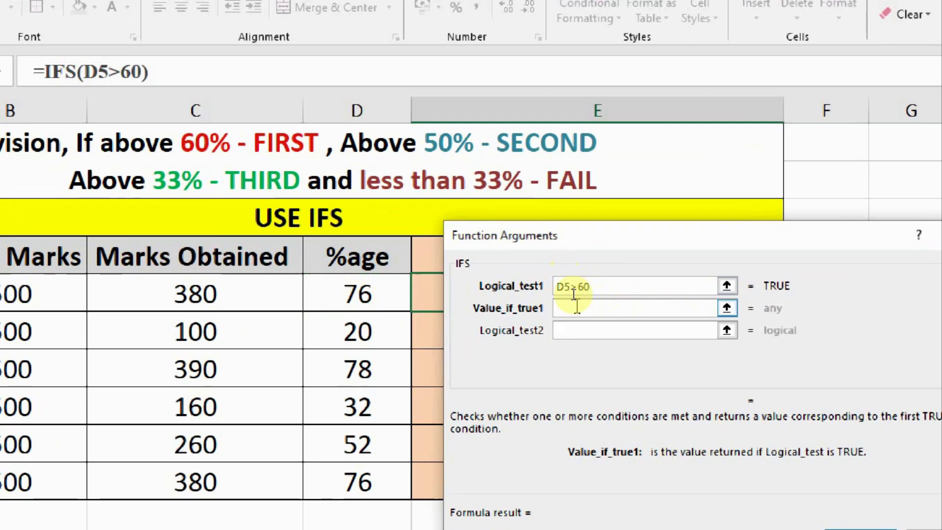
type("FIRST")
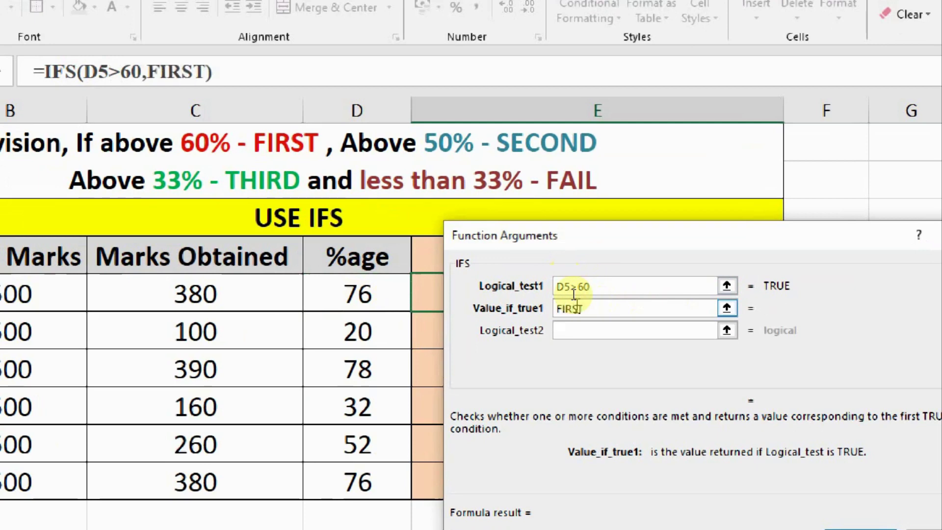
Add the second IFS condition D5>50 returning SECOND, then enter the third test D5>33
left_click(574, 328)
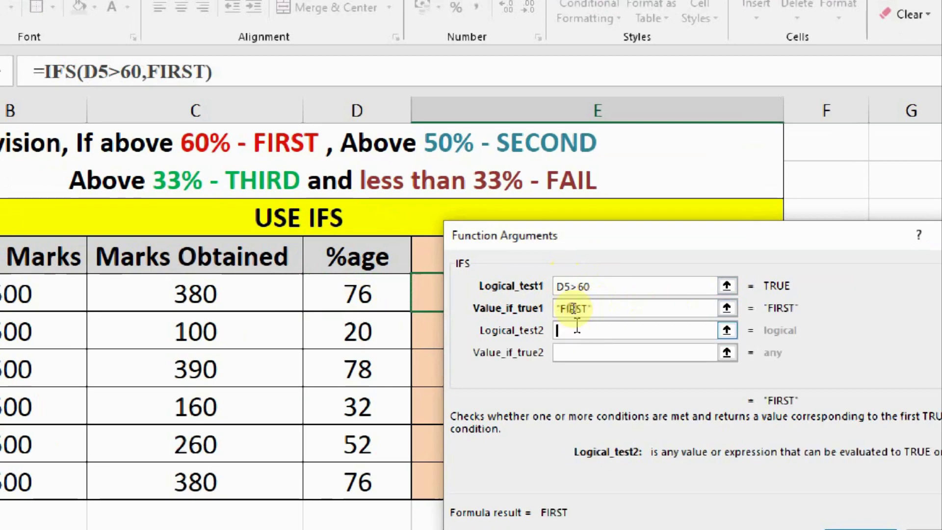
left_click(335, 278)
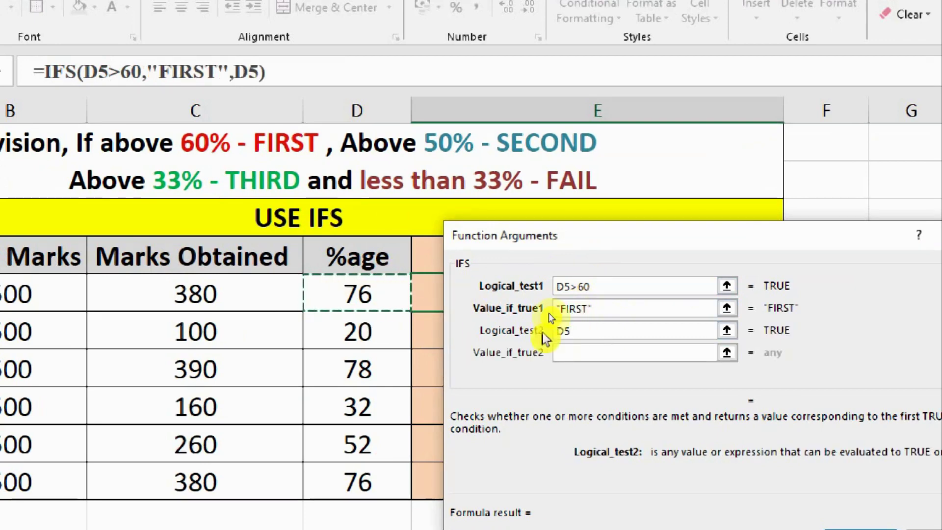
type(">50")
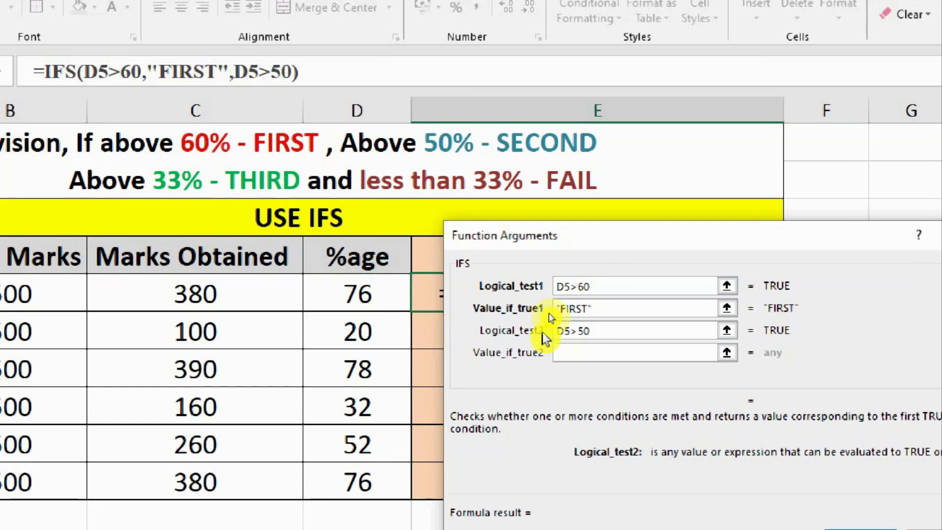
left_click(585, 352)
type("SE")
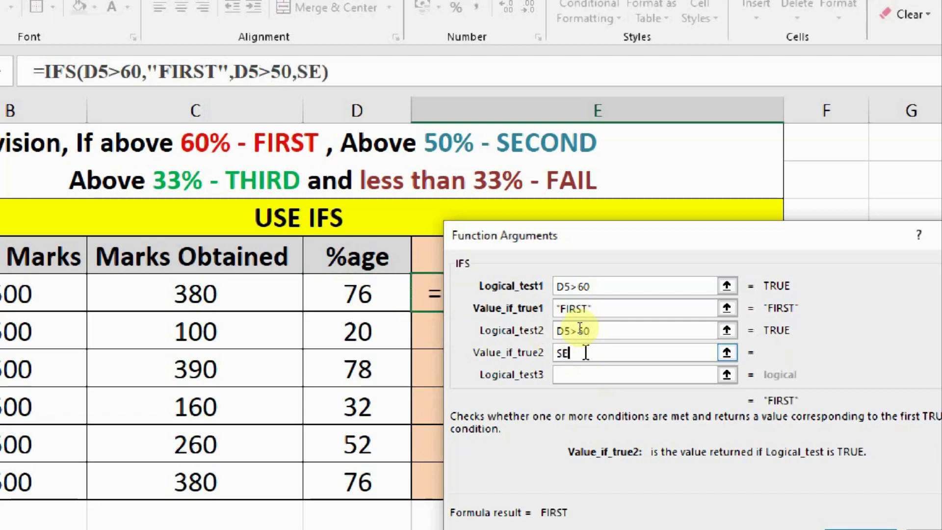
type("COND")
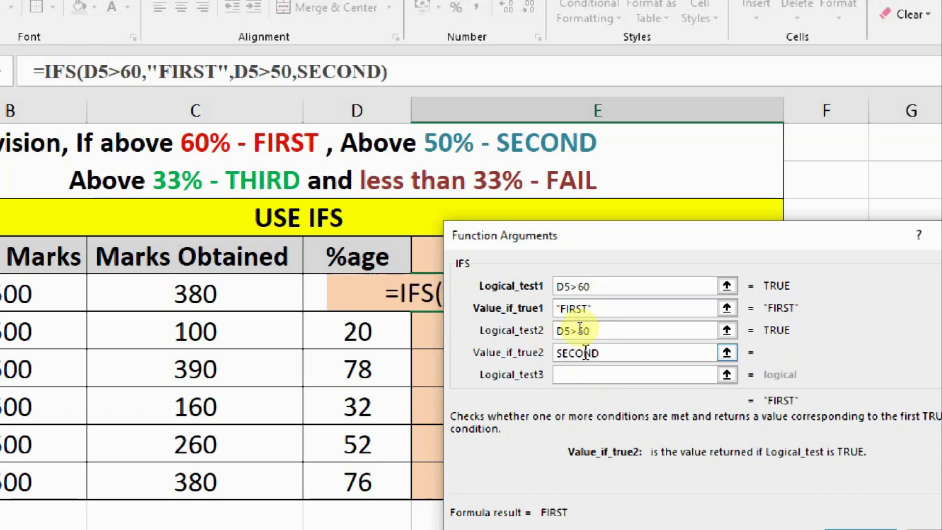
left_click(583, 376)
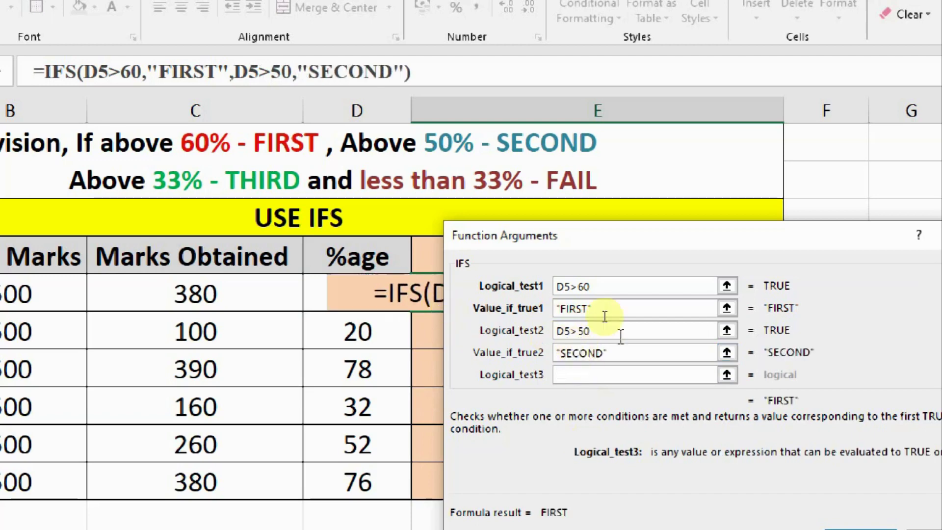
type("D")
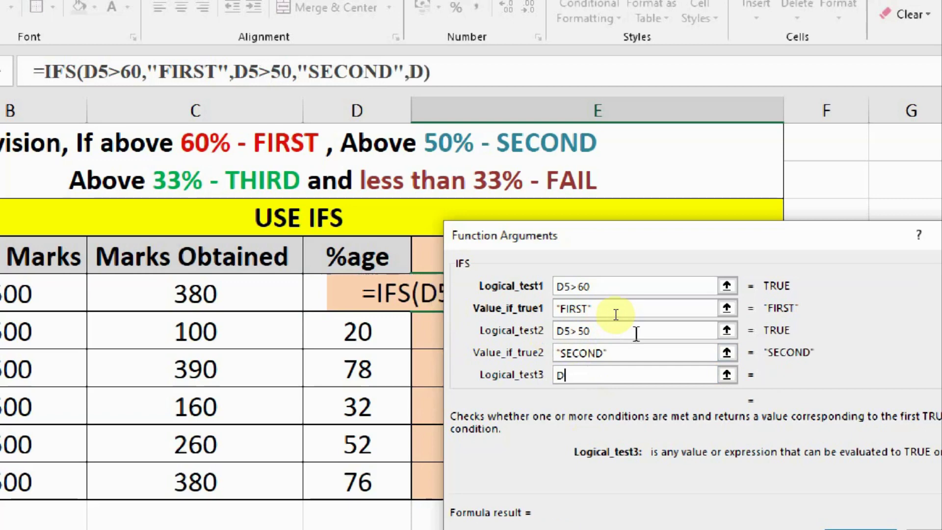
type("5>")
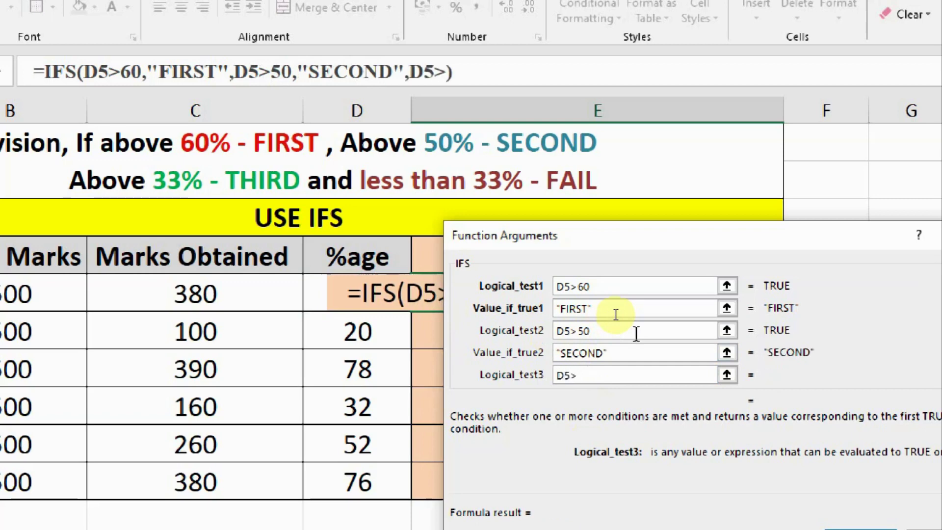
type("33")
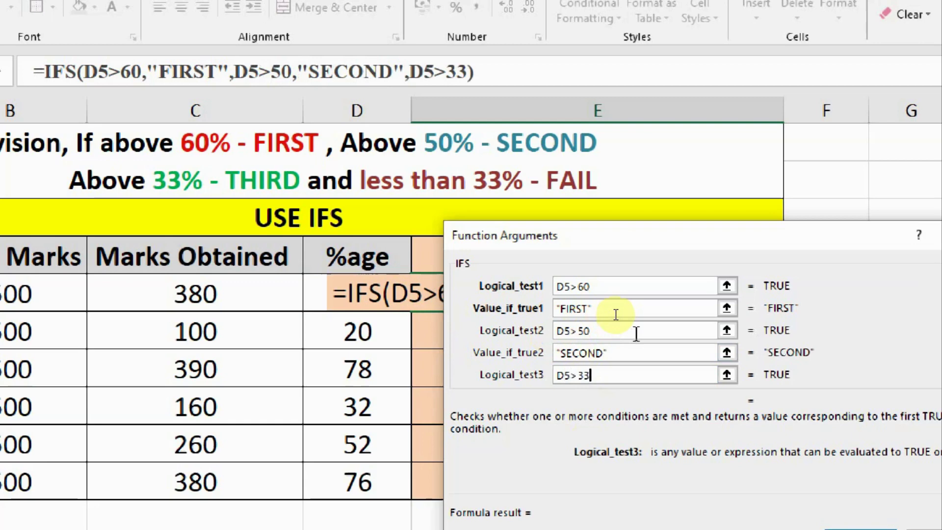
Give D5>33 the value THIRD and add the final condition D5<=33 returning FAIL
key("Tab")
key("Tab")
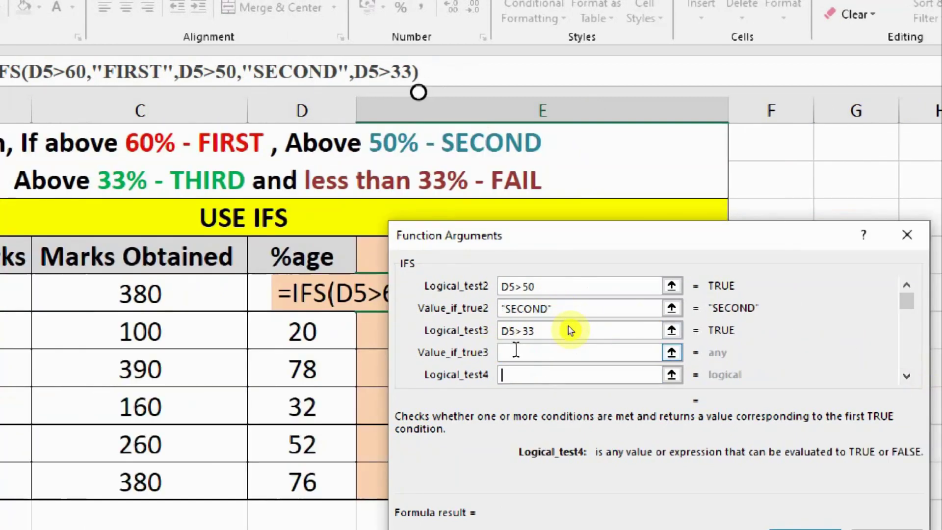
left_click(526, 351)
type("THIRD")
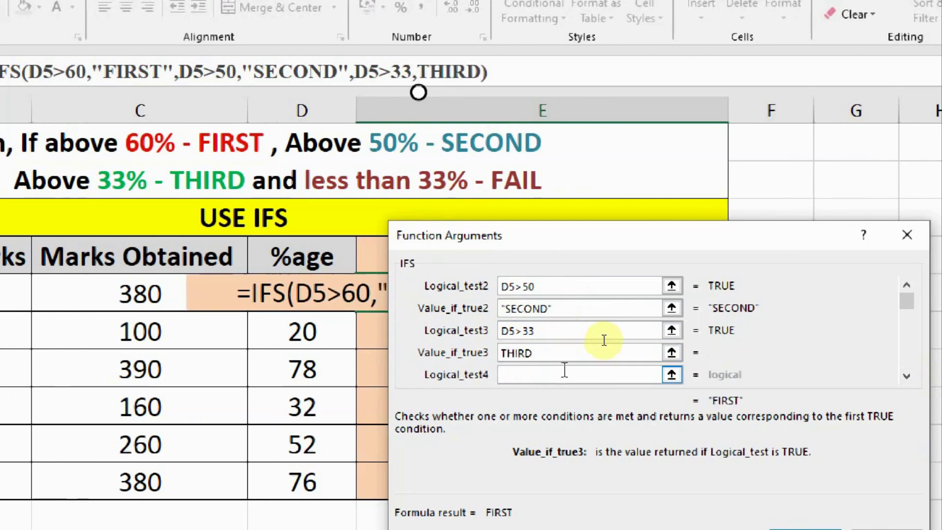
left_click(537, 376)
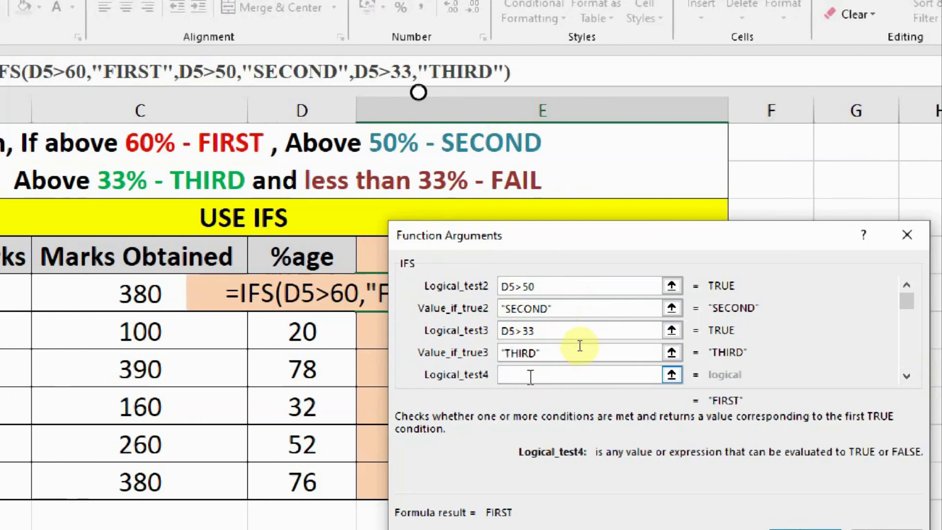
type("D5")
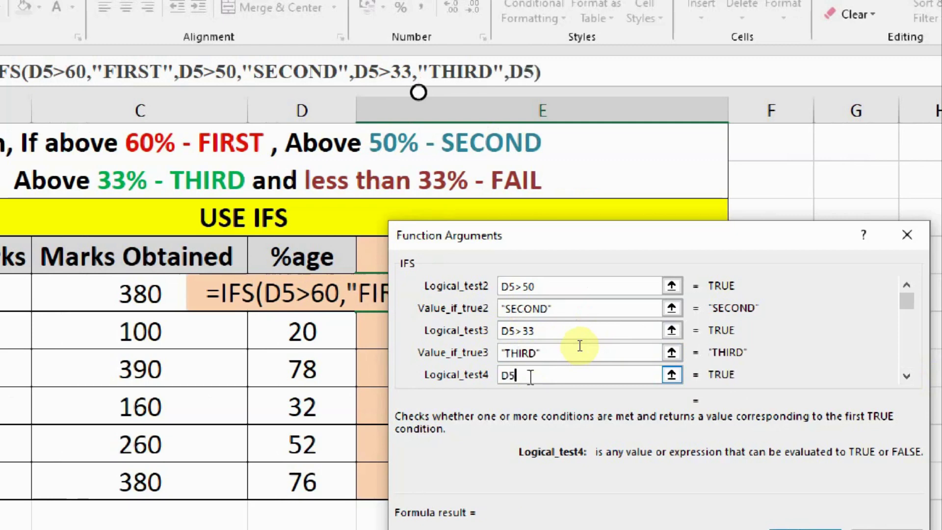
type("<")
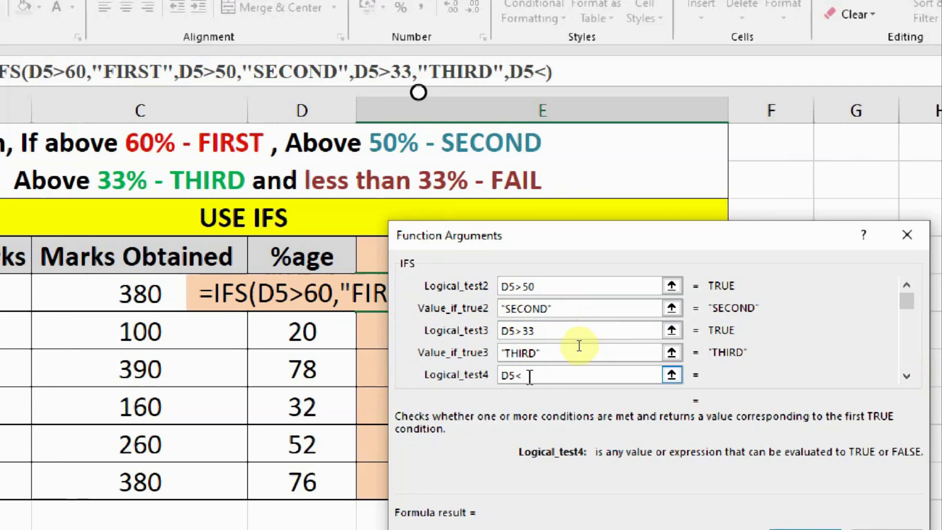
type("=33")
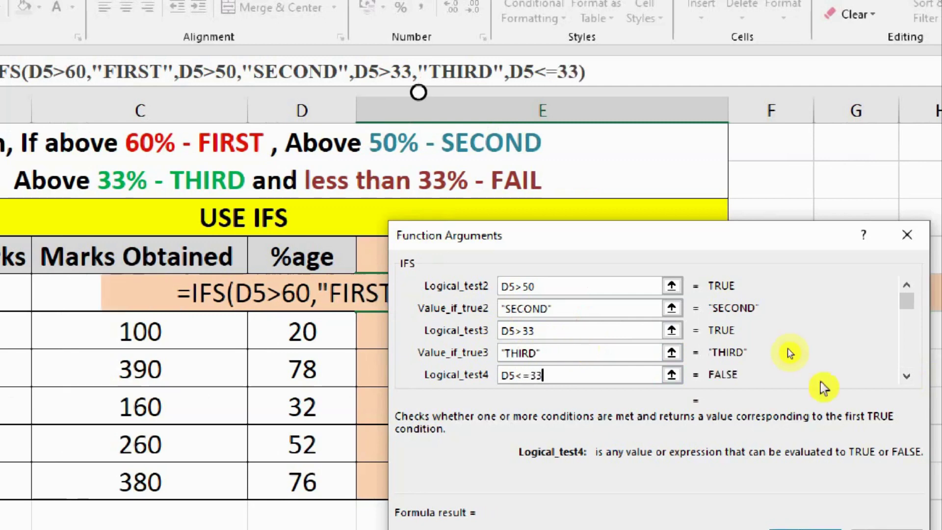
left_click(907, 376)
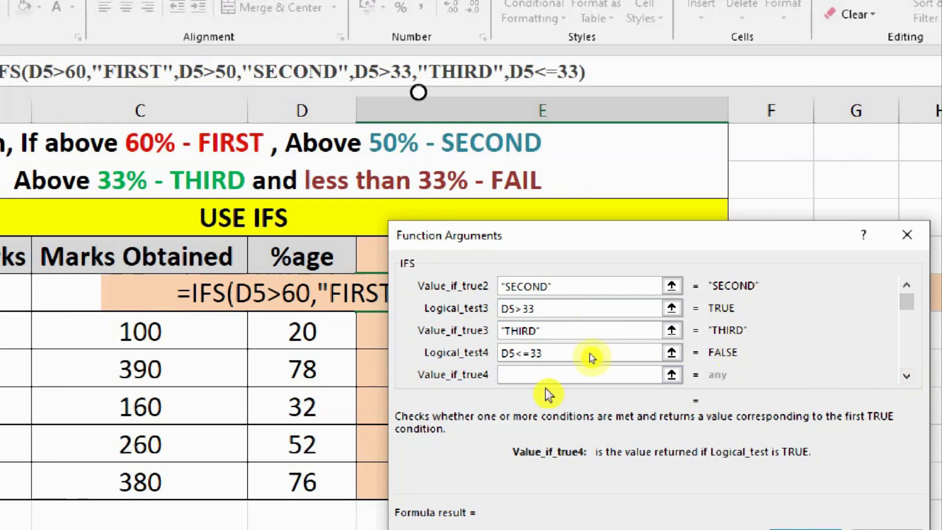
type("FAIL")
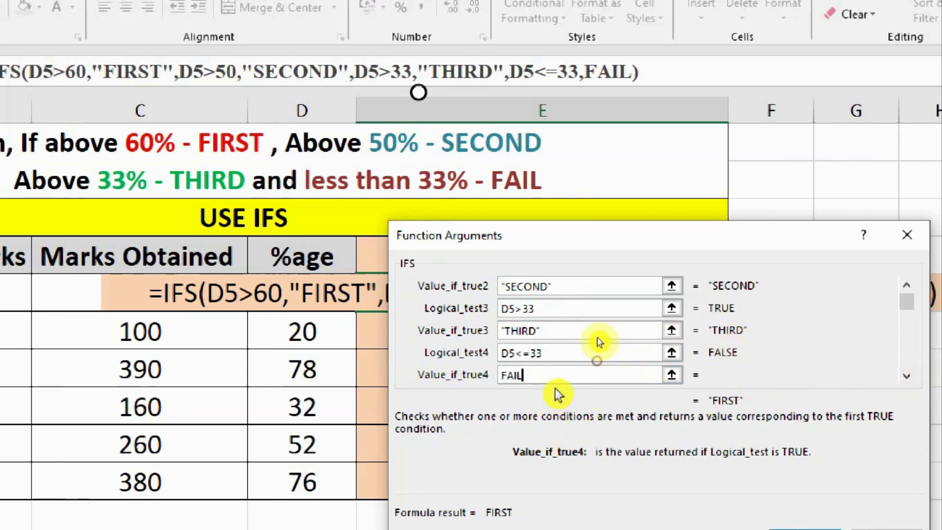
left_click(603, 353)
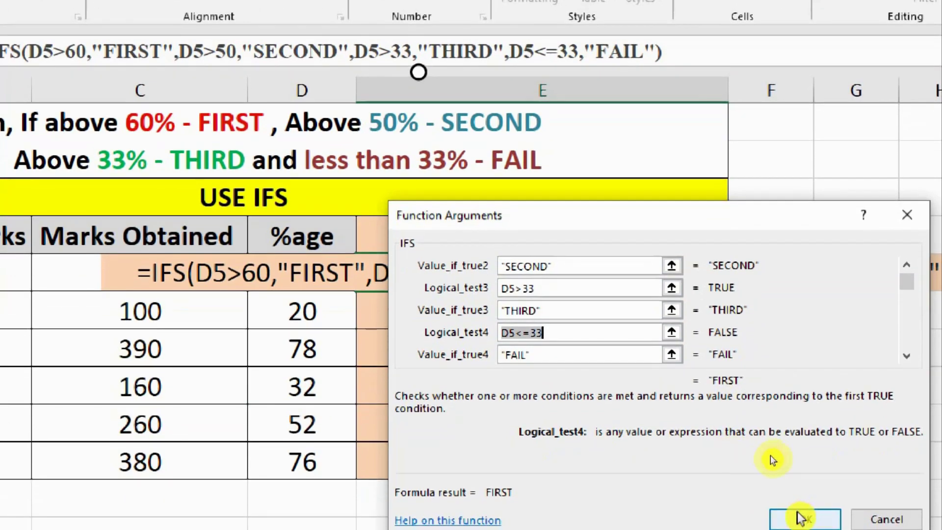
Confirm the IFS formula in E5 and copy it down to E10
left_click(801, 522)
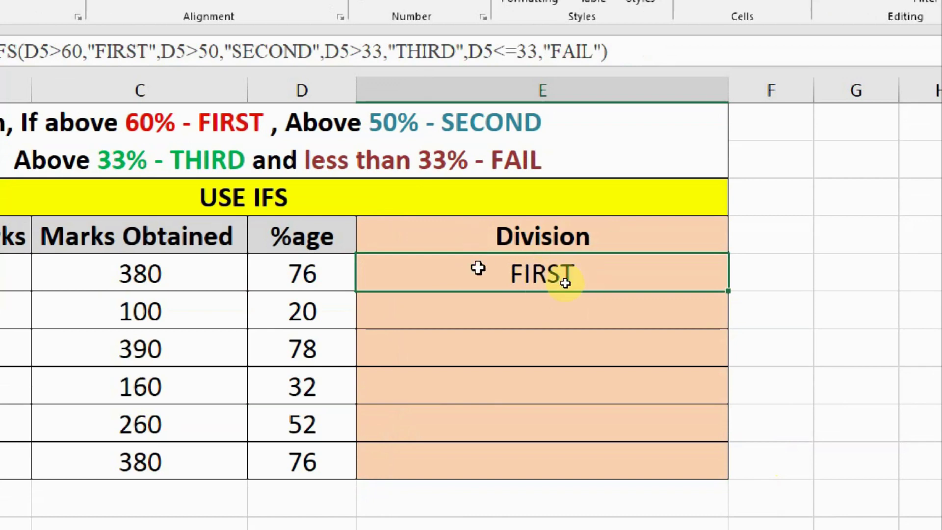
double_click(728, 292)
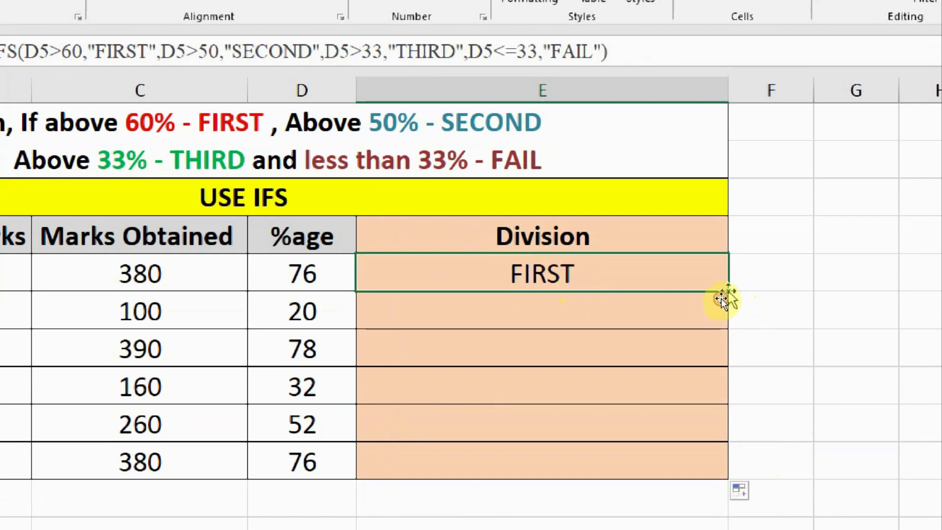